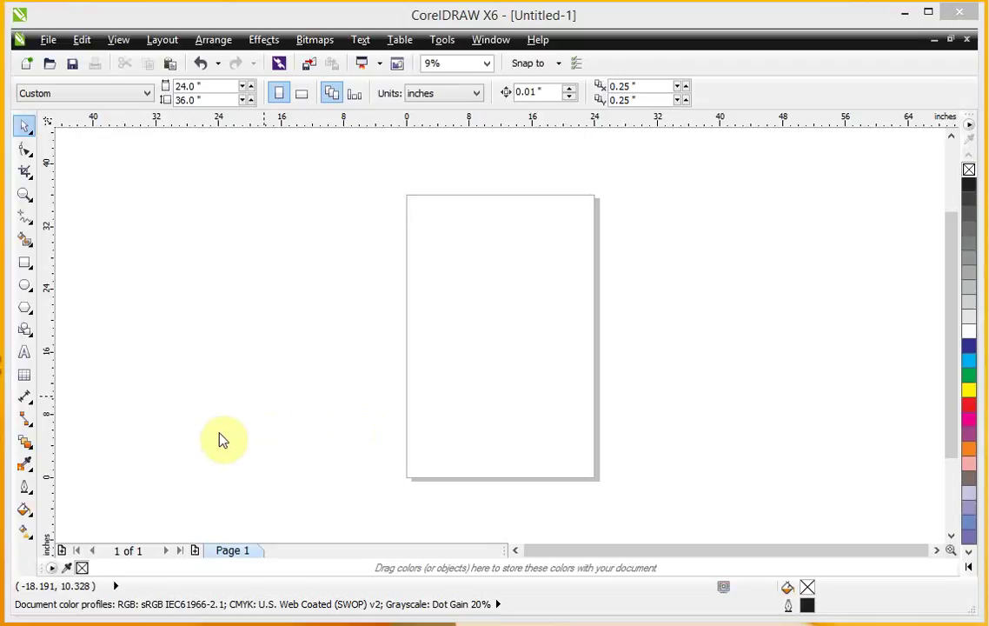
# Create a rectangle that matches the full 24 × 36 inch page using the Rectangle tool
pyautogui.click(26, 268)
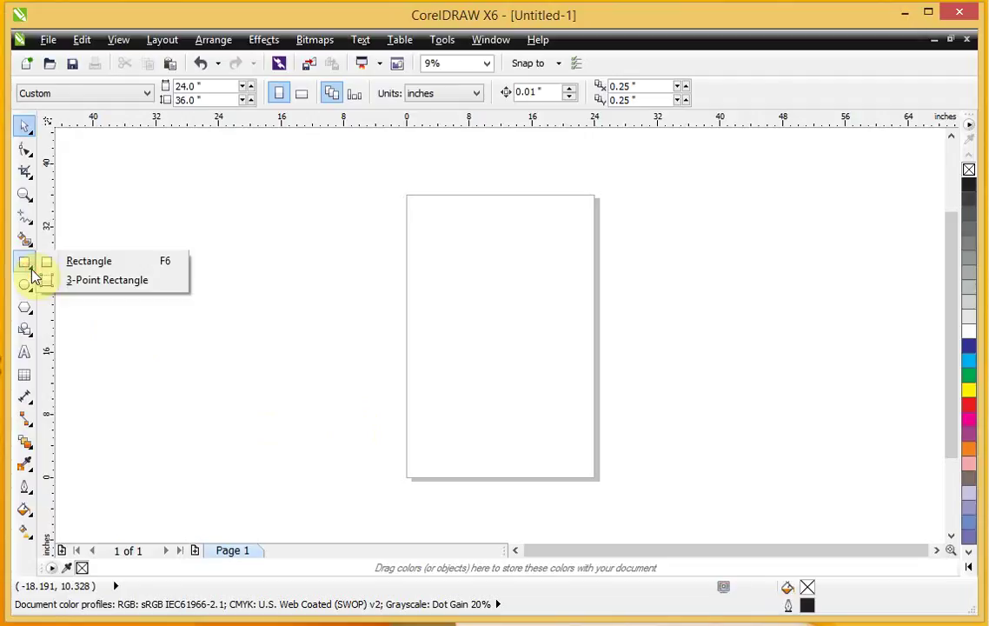
pyautogui.click(26, 263)
pyautogui.click(26, 265)
pyautogui.click(26, 267)
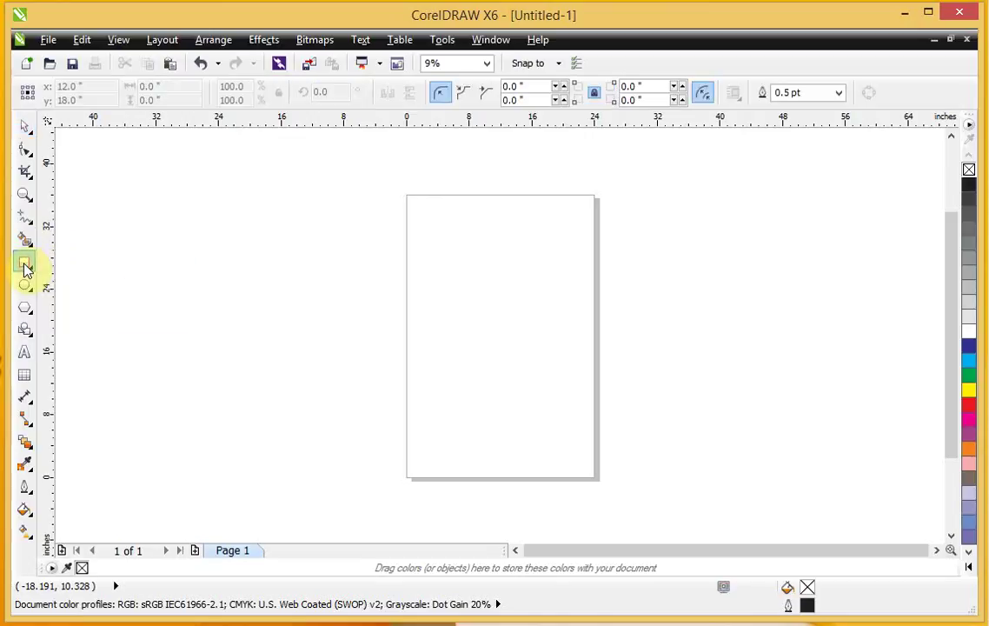
pyautogui.doubleClick(25, 265)
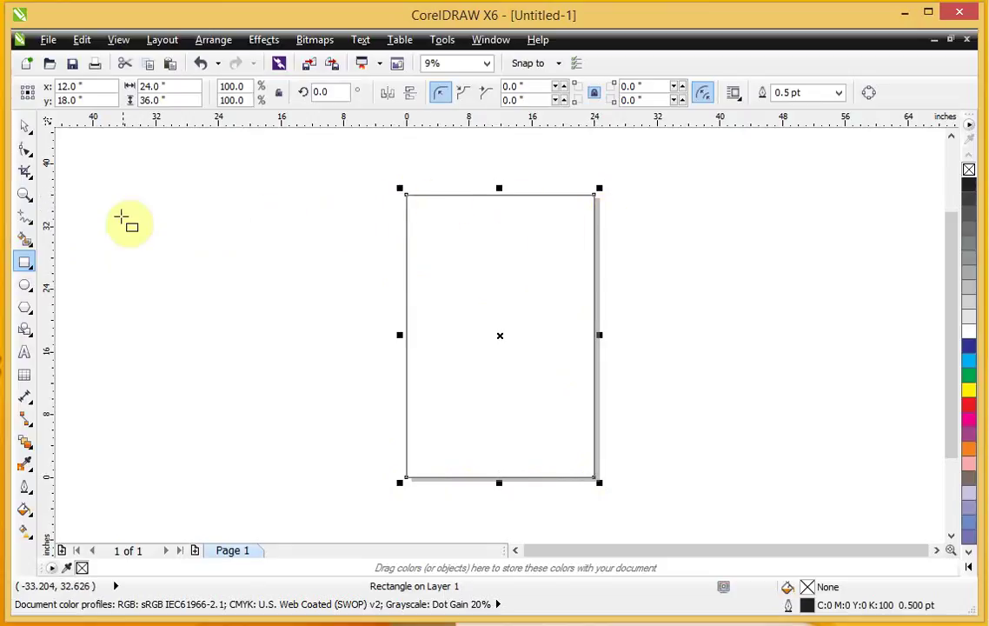
# Draw a straight horizontal line about 47 inches long across the upper page with Smart Drawing, extending past both page edges
pyautogui.click(30, 245)
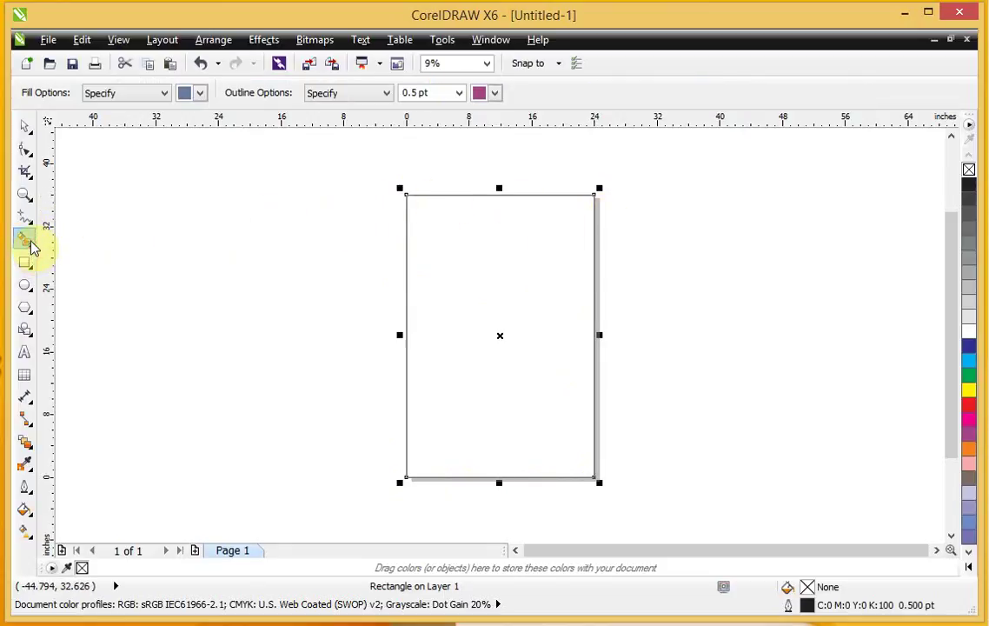
pyautogui.click(30, 246)
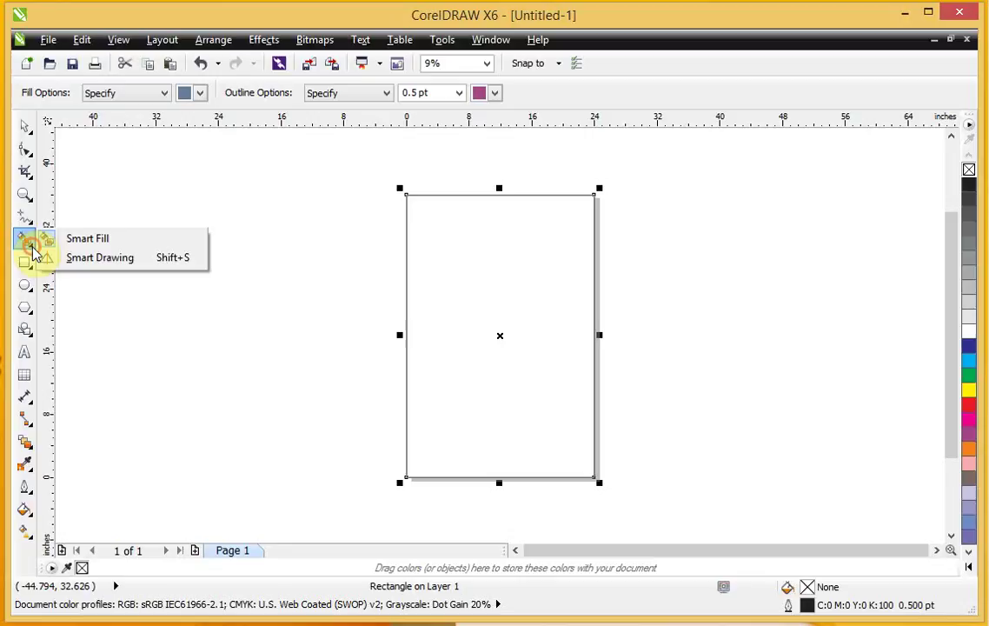
pyautogui.click(102, 259)
pyautogui.moveTo(324, 243); pyautogui.dragTo(692, 244)
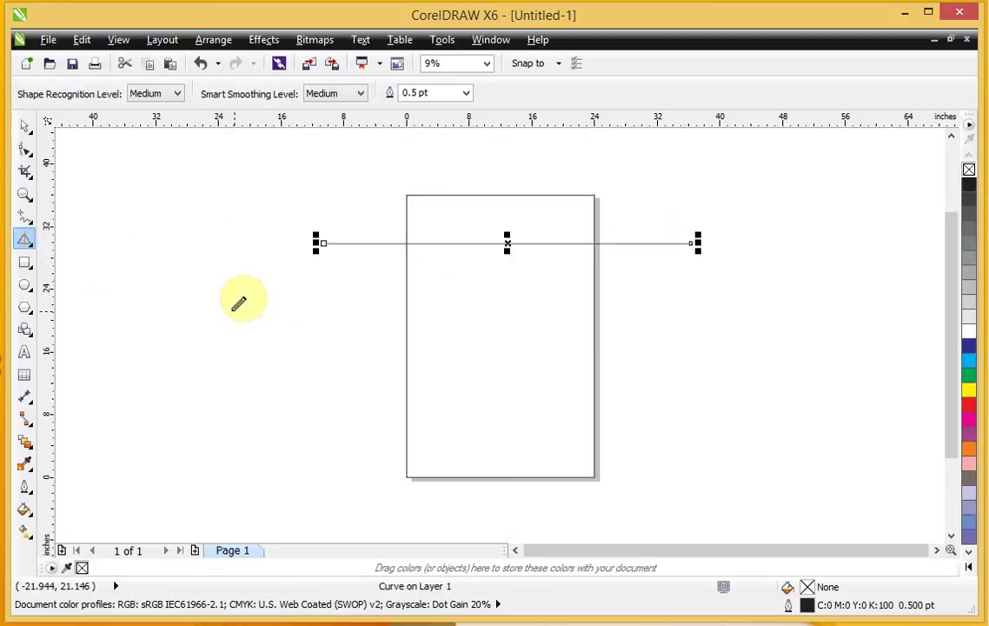
pyautogui.press('Escape')
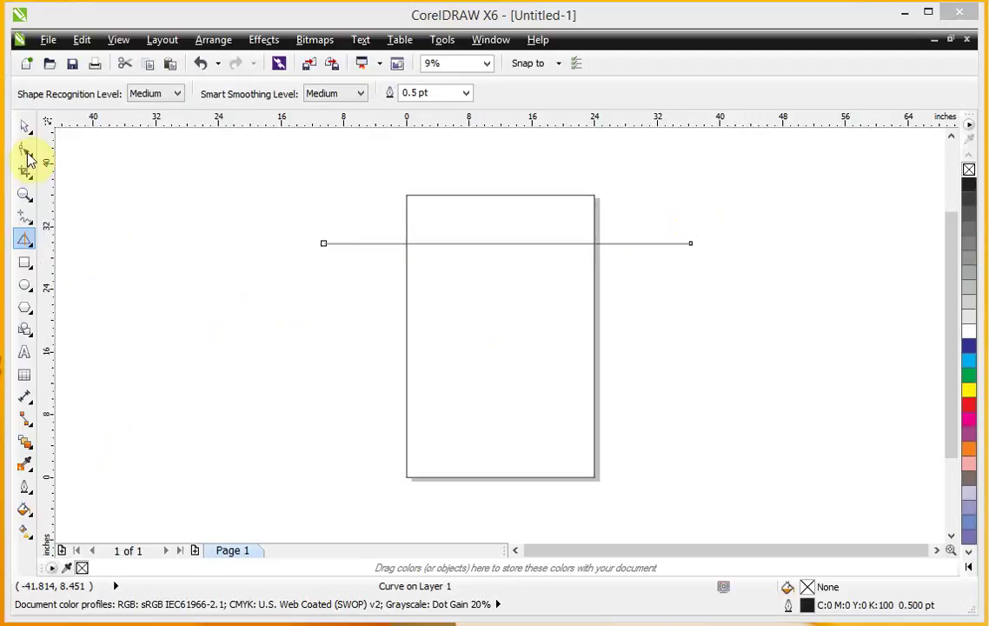
# Select both end nodes of the horizontal line with the Shape tool and convert the line to a curve
pyautogui.click(129, 157)
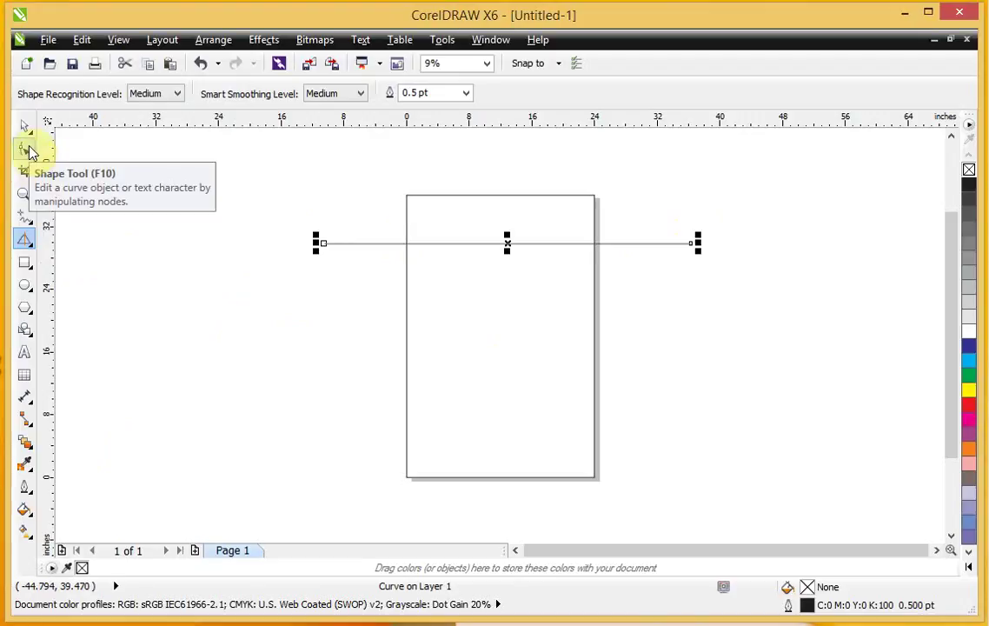
pyautogui.click(31, 152)
pyautogui.moveTo(296, 229); pyautogui.dragTo(728, 266)
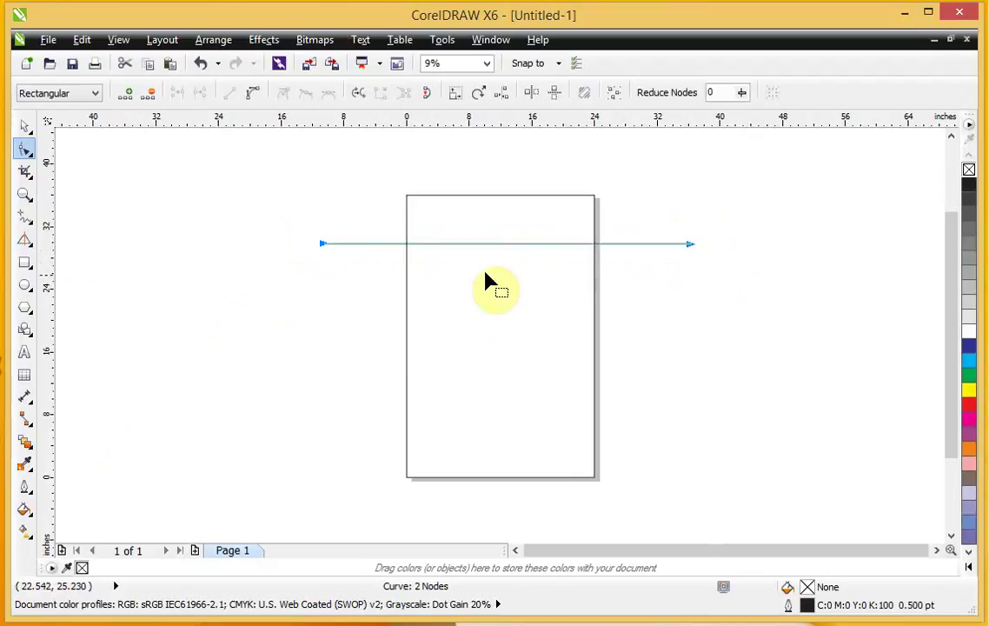
pyautogui.click(253, 95)
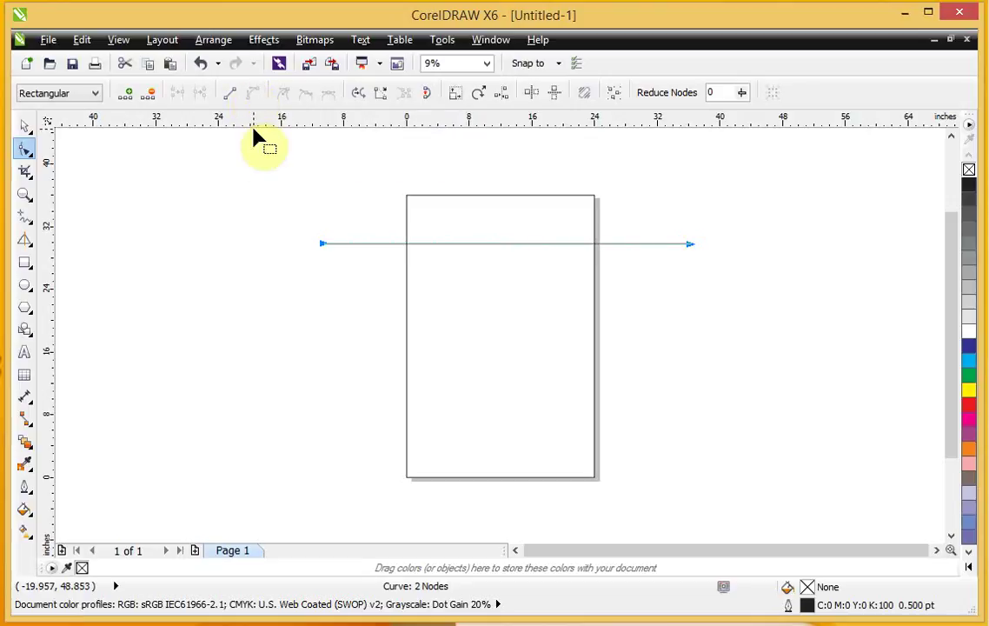
# Bend the curve into a gentle S-wave by pulling its left control handle down and its right control handle up
pyautogui.click(185, 269)
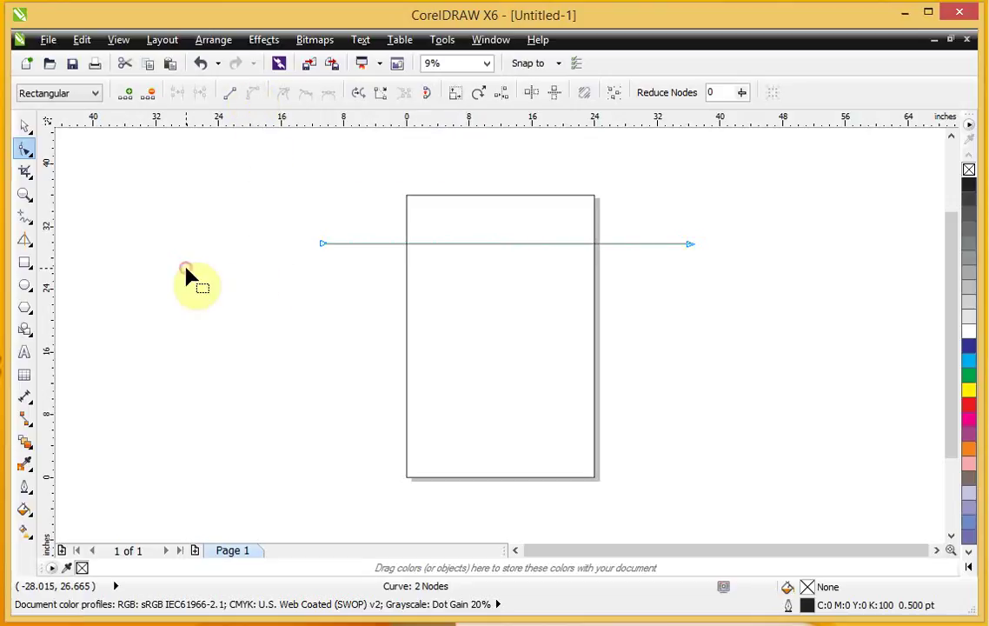
pyautogui.click(323, 245)
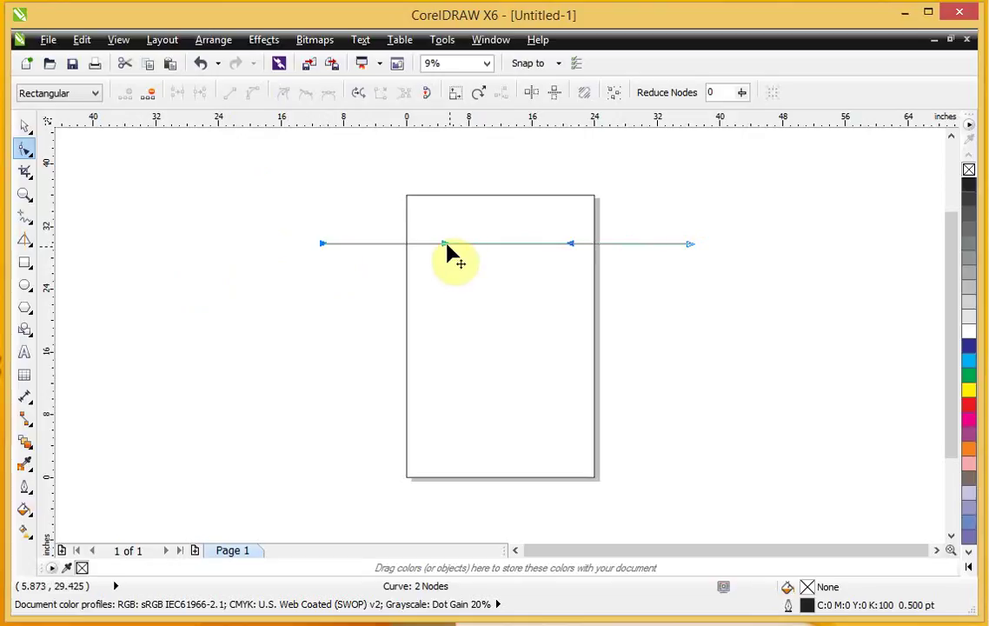
pyautogui.moveTo(445, 247); pyautogui.dragTo(420, 293)
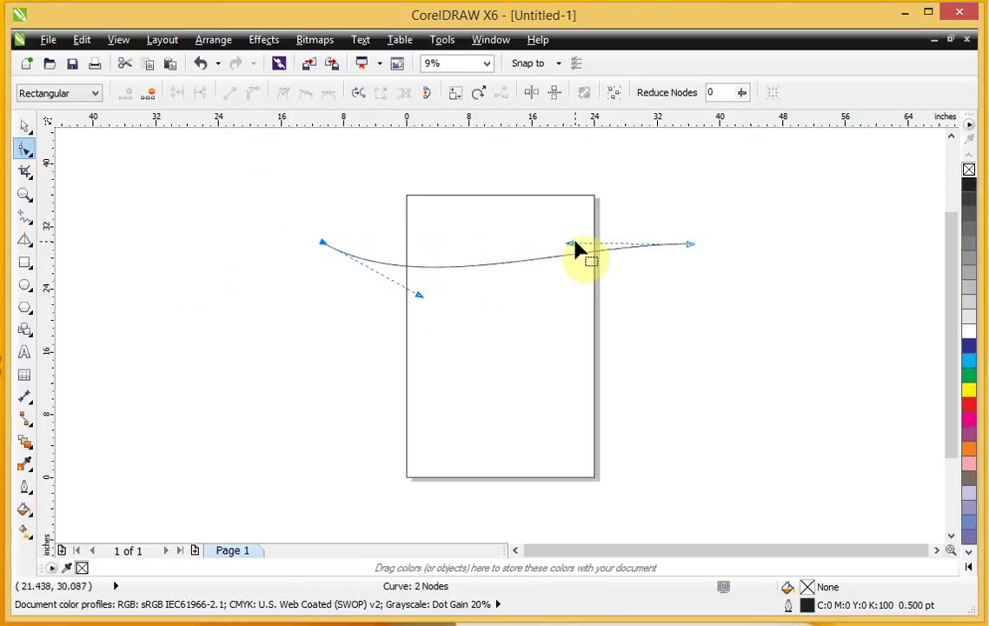
pyautogui.moveTo(572, 249); pyautogui.dragTo(569, 184)
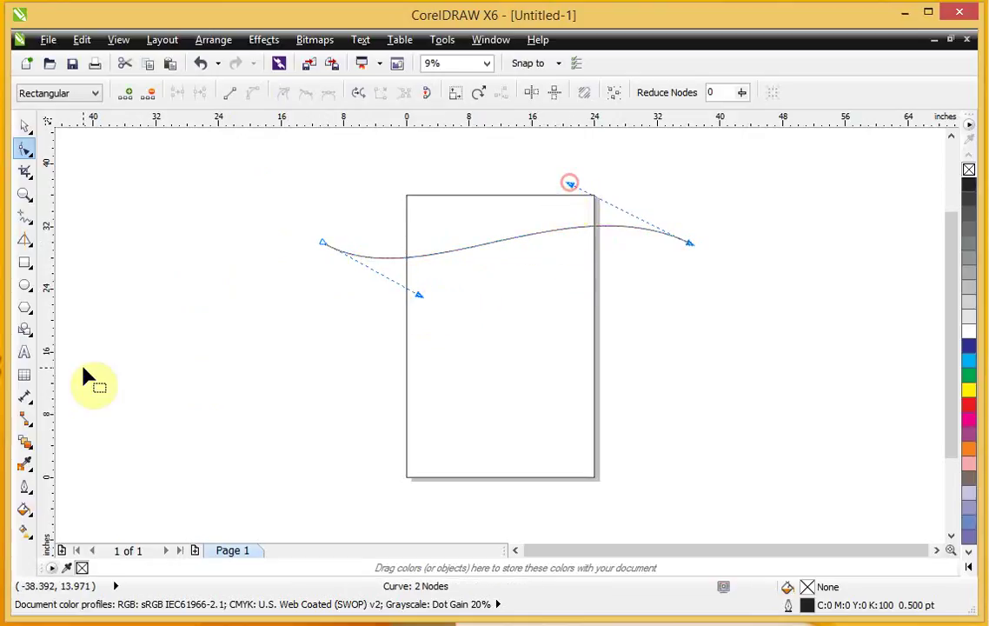
# Trim the page rectangle with the wavy curve and break the result apart into separate upper and lower sections
pyautogui.click(25, 128)
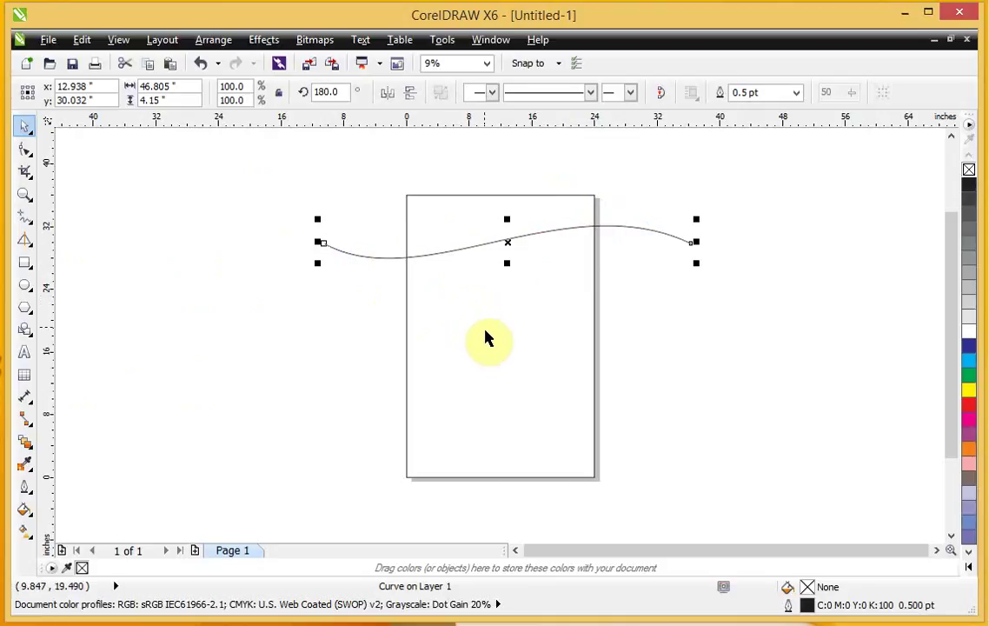
pyautogui.click(490, 350)
pyautogui.hotkey('ctrl', 'a')
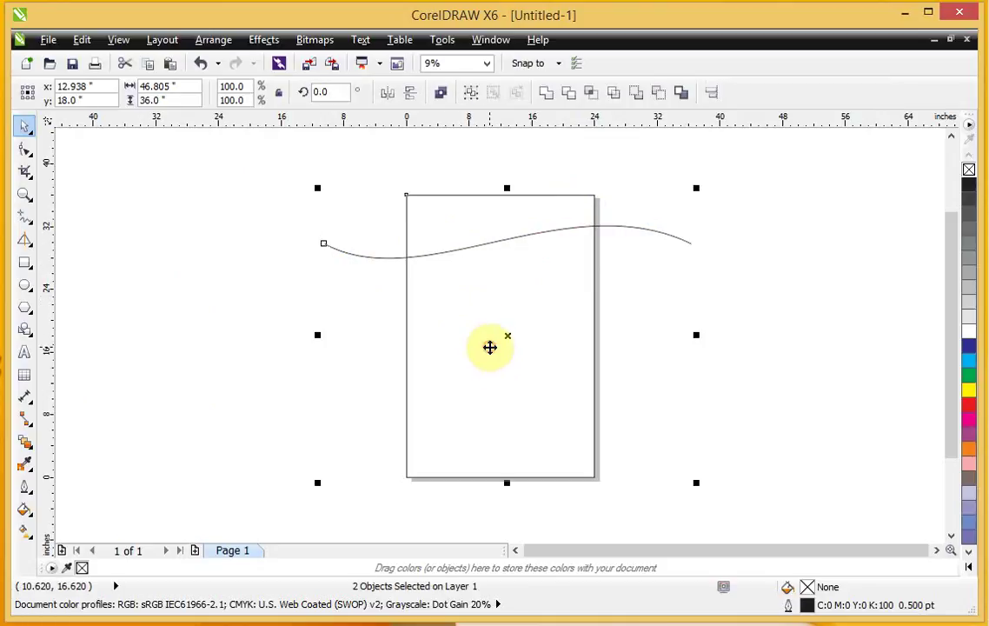
pyautogui.click(570, 94)
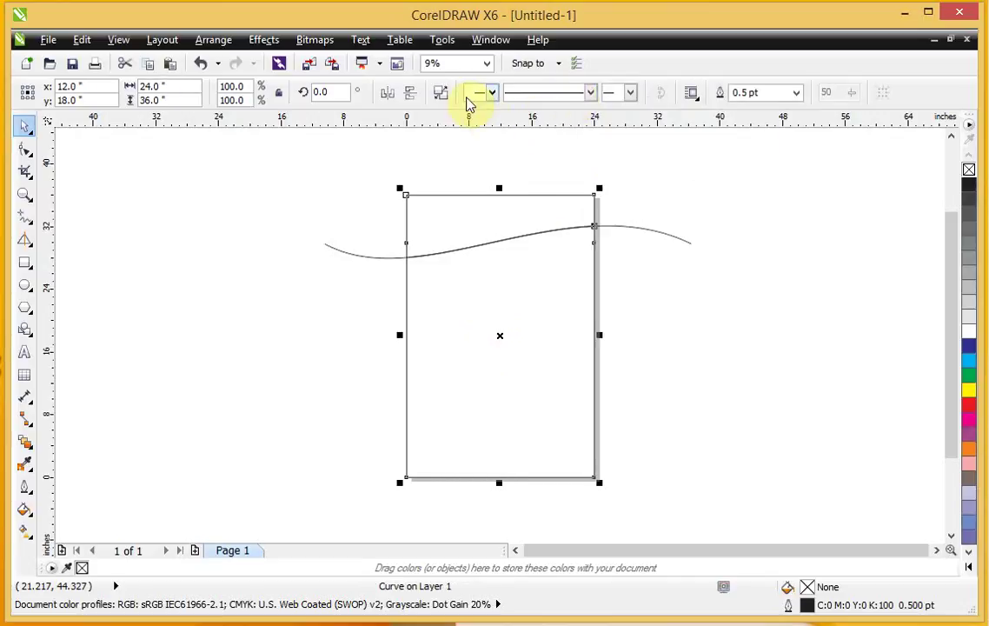
pyautogui.click(442, 94)
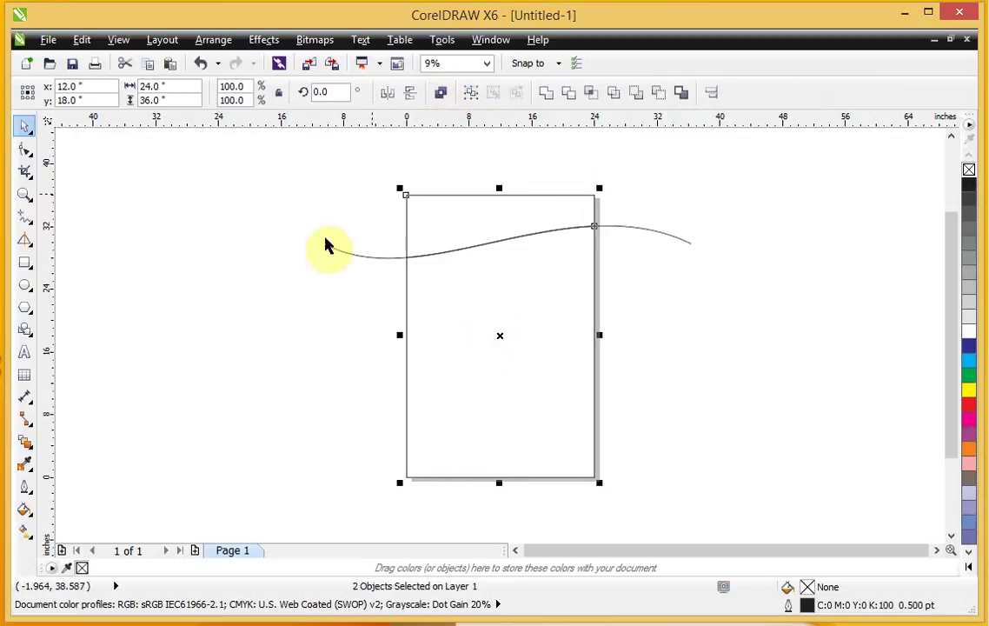
# Move the leftover wavy cutting curve off its place and delete it, leaving the split page sections
pyautogui.click(280, 287)
pyautogui.moveTo(335, 252); pyautogui.dragTo(165, 245)
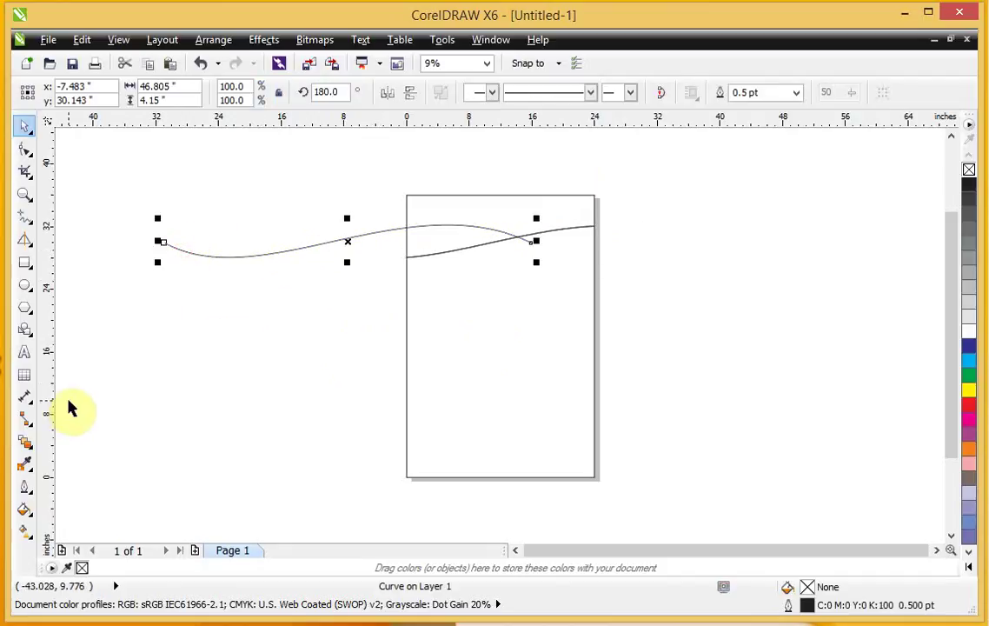
pyautogui.press('Delete')
pyautogui.hotkey('shift', 'F4')
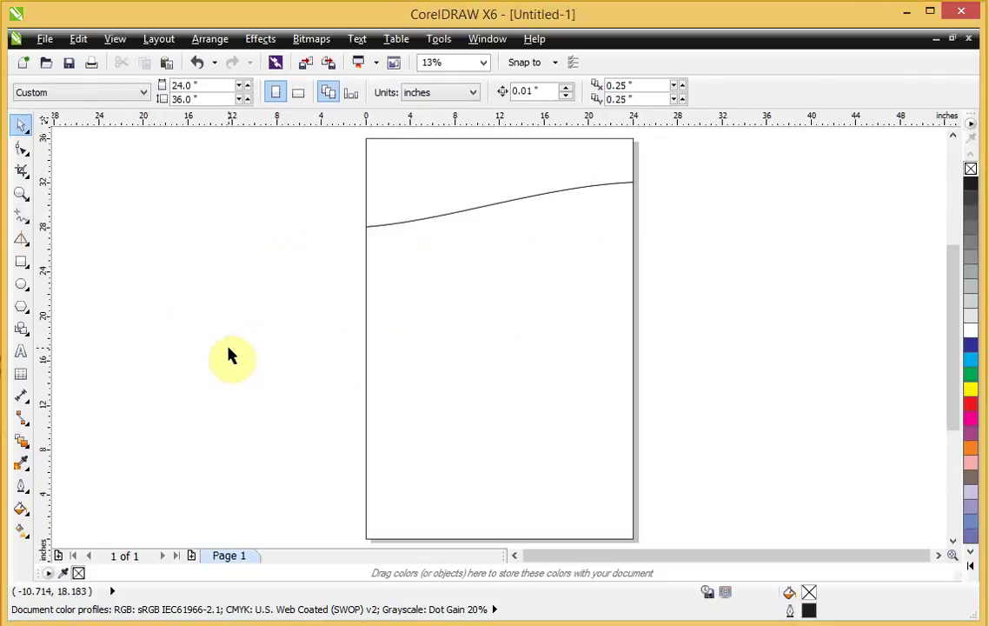
# Fill the upper section above the wavy edge with cyan
pyautogui.click(421, 212)
pyautogui.click(437, 185)
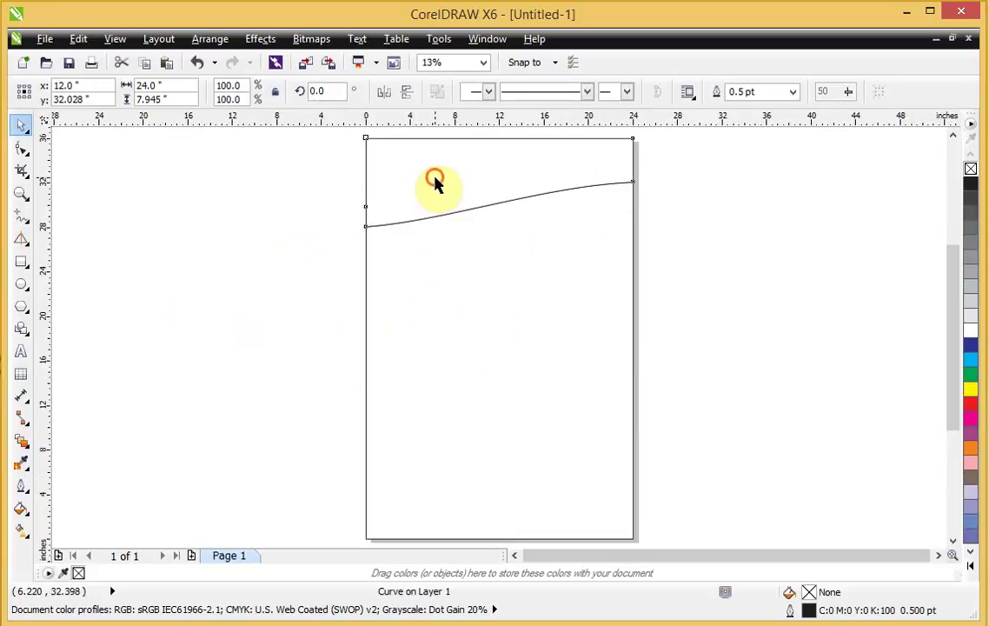
pyautogui.click(219, 350)
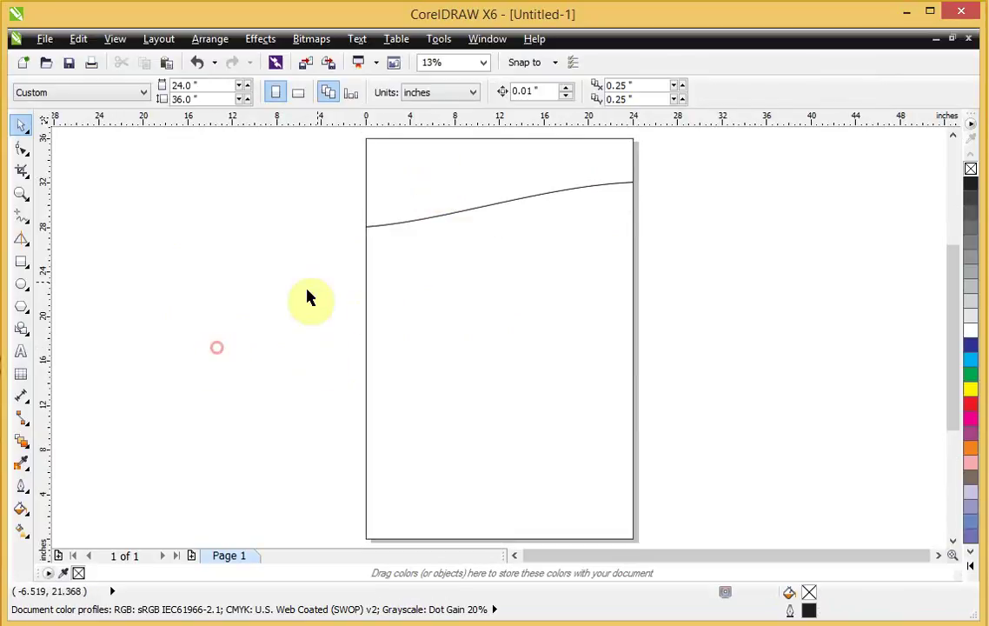
pyautogui.click(445, 173)
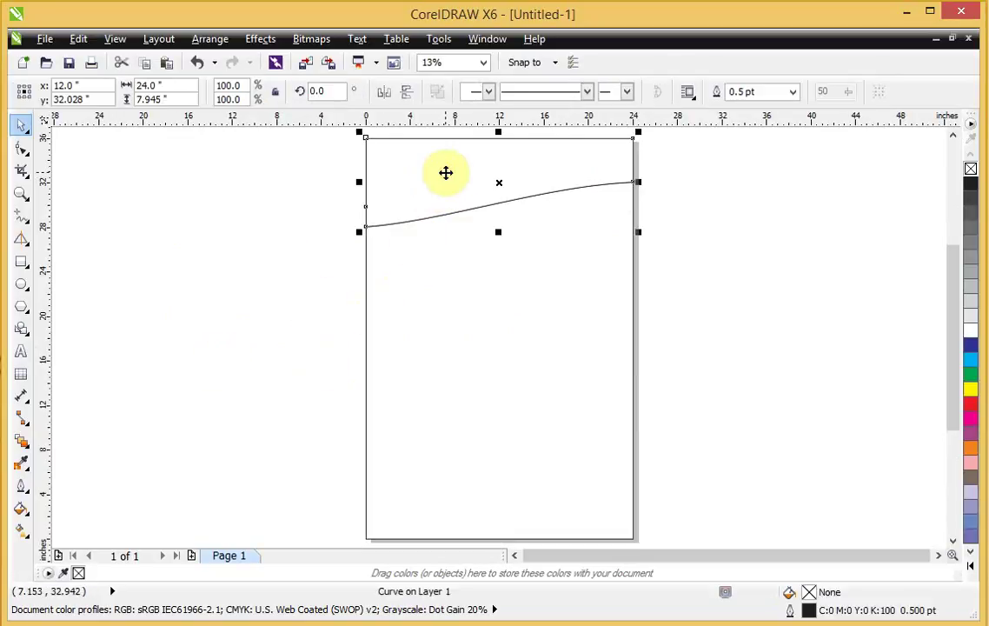
pyautogui.click(971, 361)
pyautogui.click(790, 338)
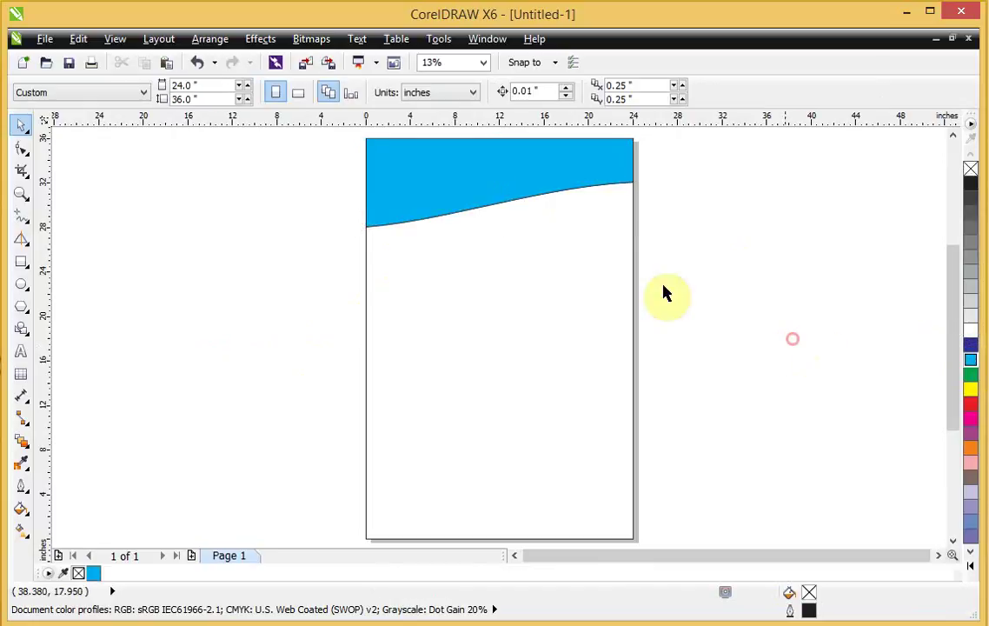
# Stretch the cyan section downward to about 9.8 inches high, and leave a shorter copy of it in front
pyautogui.click(450, 179)
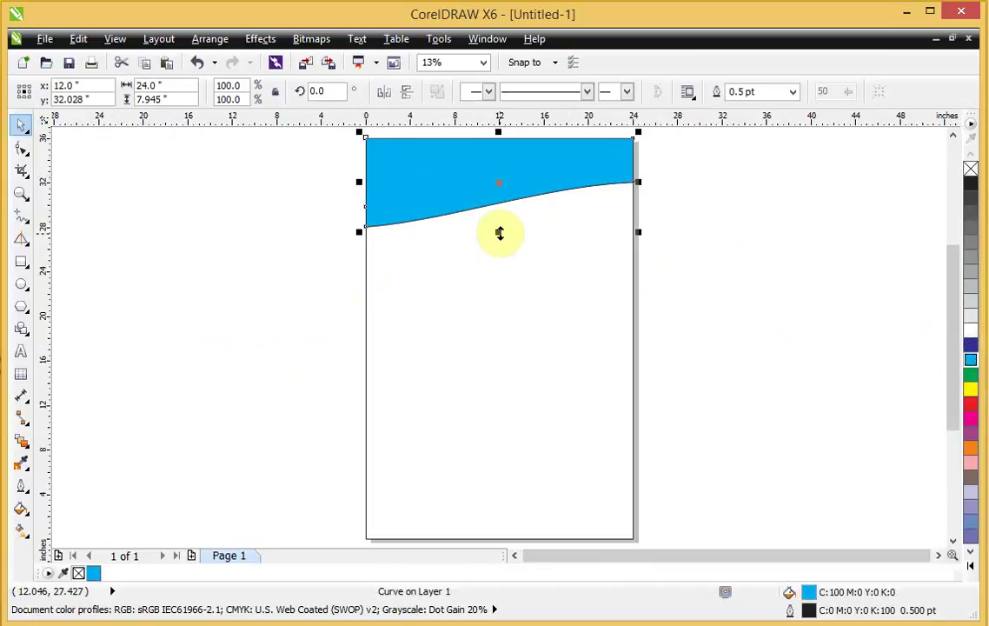
pyautogui.moveTo(499, 233); pyautogui.dragTo(499, 256)
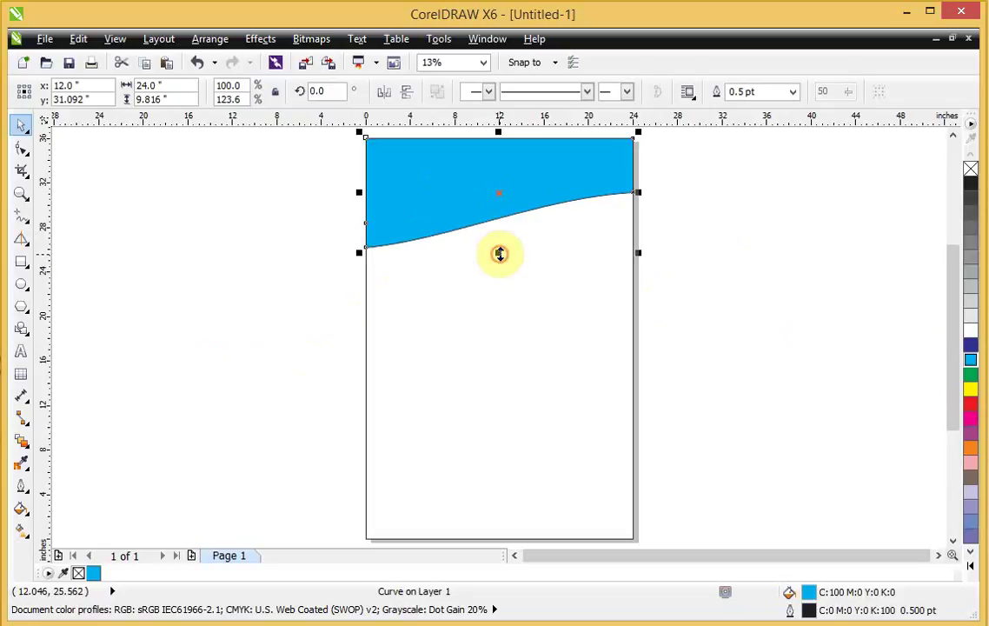
pyautogui.moveTo(496, 251); pyautogui.dragTo(498, 231)
pyautogui.click(314, 254)
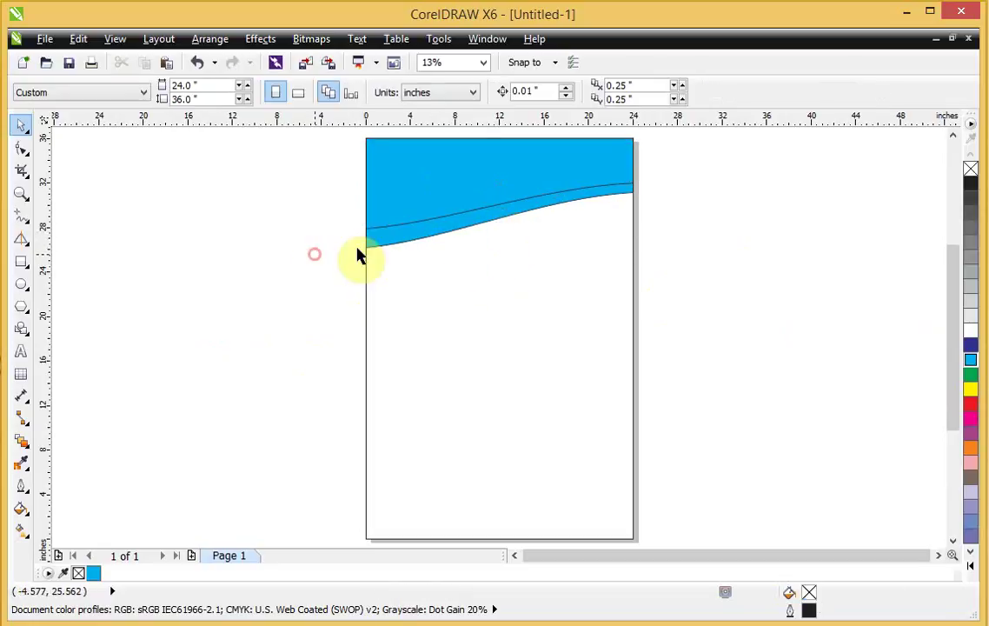
# Fill the taller section behind the cyan shape with dark blue to form a band along the wavy edge
pyautogui.click(418, 238)
pyautogui.click(418, 237)
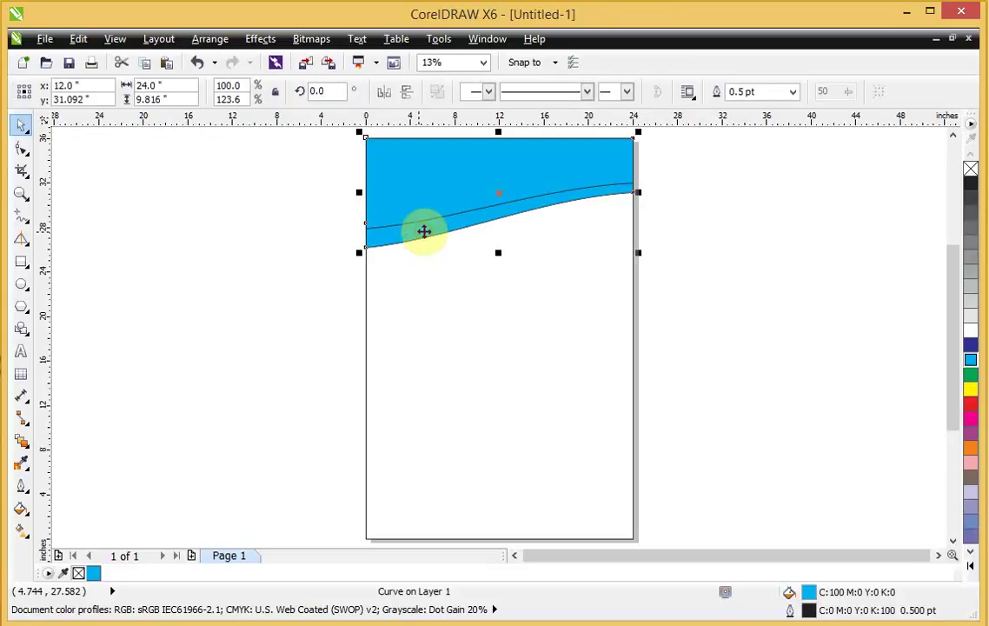
pyautogui.click(971, 350)
pyautogui.click(676, 307)
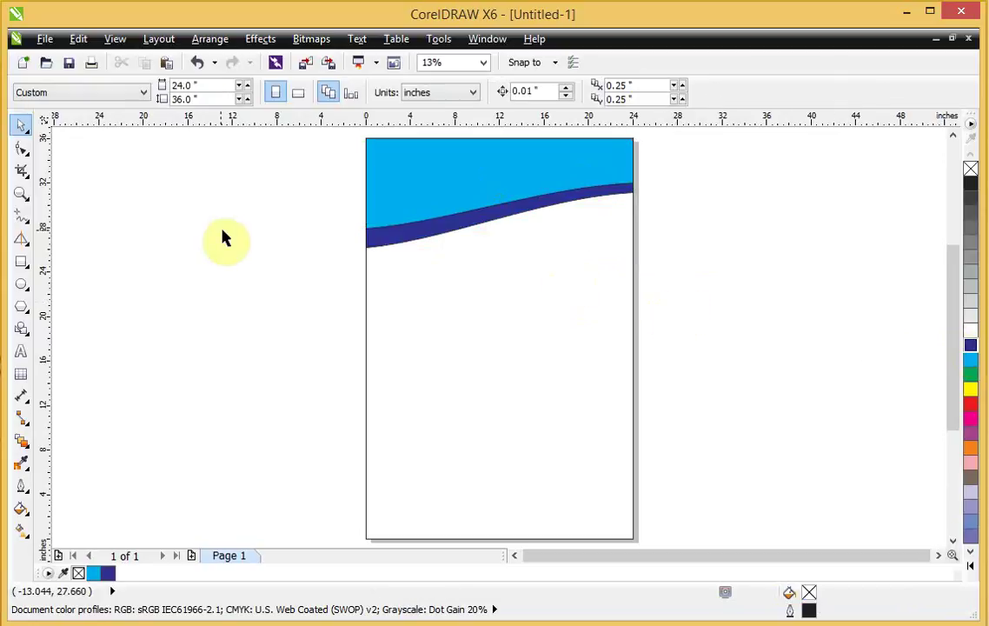
# Select all the cyan and dark blue header shapes at the top of the page and group them
pyautogui.click(343, 128)
pyautogui.moveTo(357, 154); pyautogui.dragTo(669, 259)
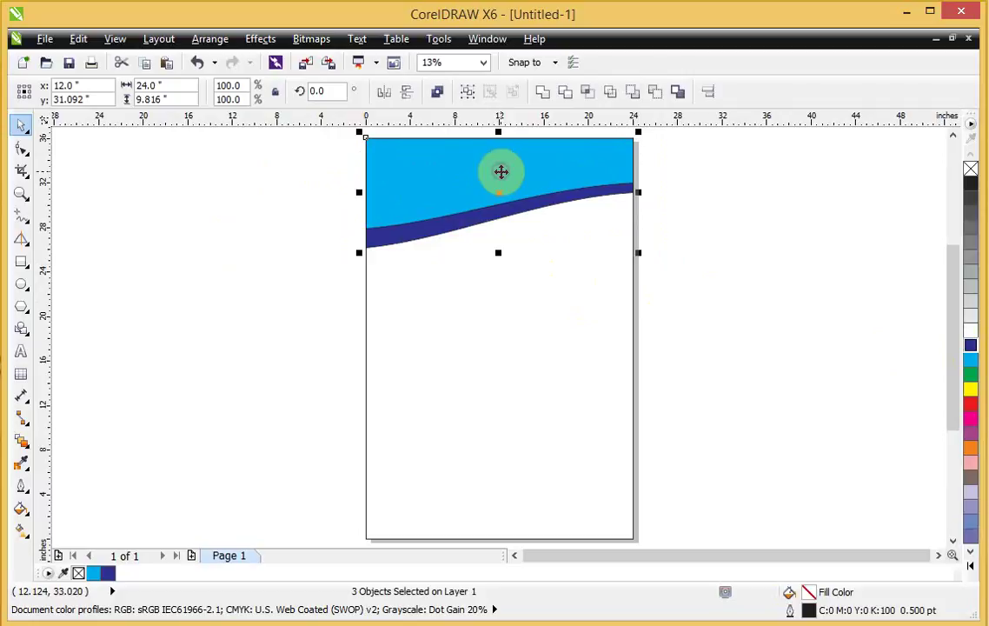
pyautogui.rightClick(501, 174)
pyautogui.click(579, 269)
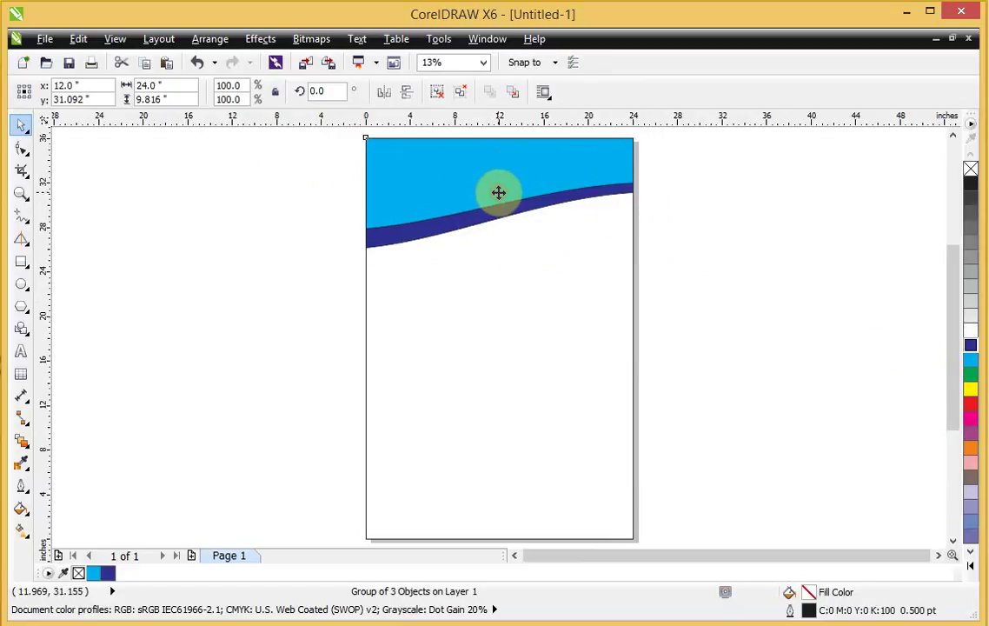
# Copy the header group straight down to mid-page and mirror the copy horizontally and vertically
pyautogui.moveTo(498, 192); pyautogui.dragTo(510, 335)
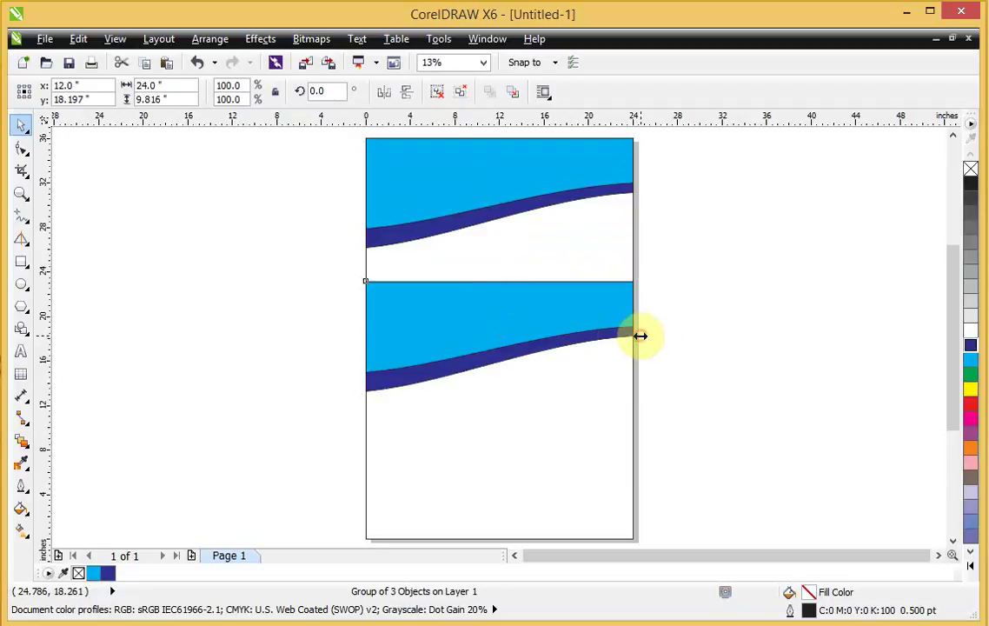
pyautogui.moveTo(639, 335); pyautogui.dragTo(250, 340)
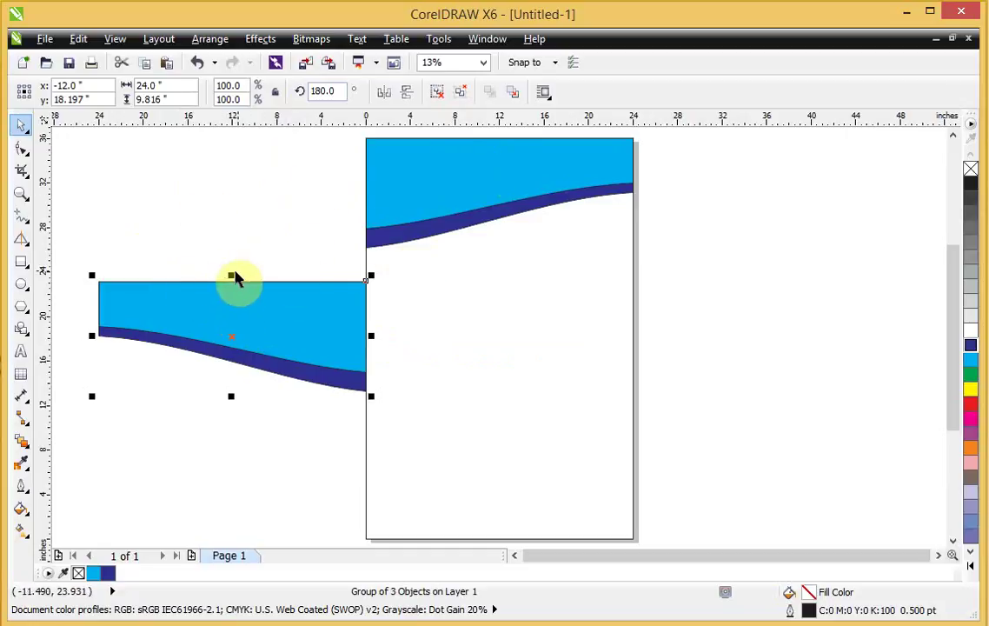
pyautogui.moveTo(230, 275); pyautogui.dragTo(227, 426)
pyautogui.moveTo(226, 448); pyautogui.dragTo(228, 446)
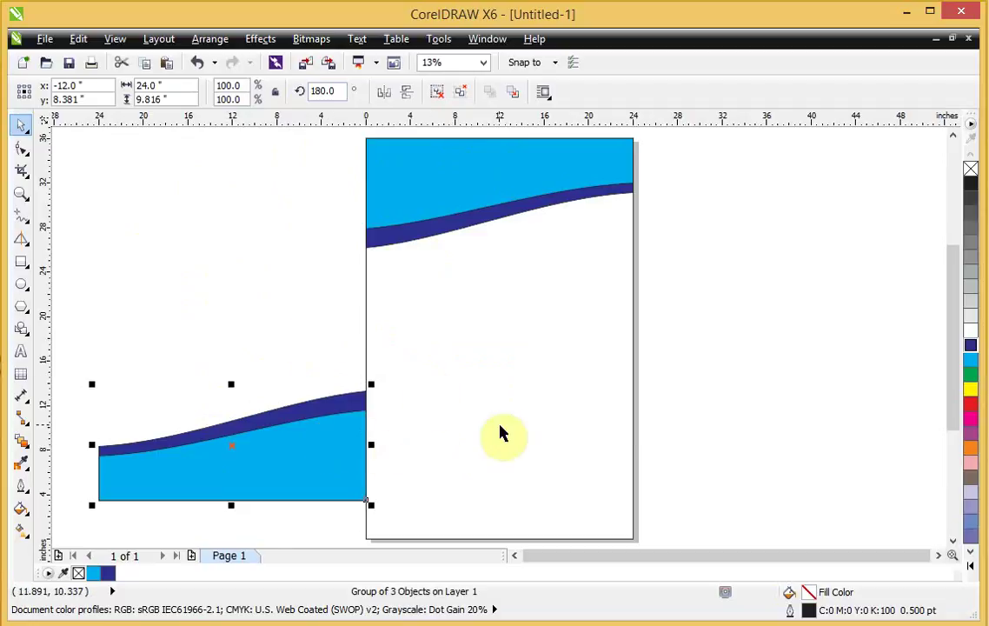
# Align the mirrored header copy with the large unfilled shape on the page, matching its width span and its bottom edge
pyautogui.keyDown('shift'); pyautogui.click(543, 421); pyautogui.keyUp('shift')
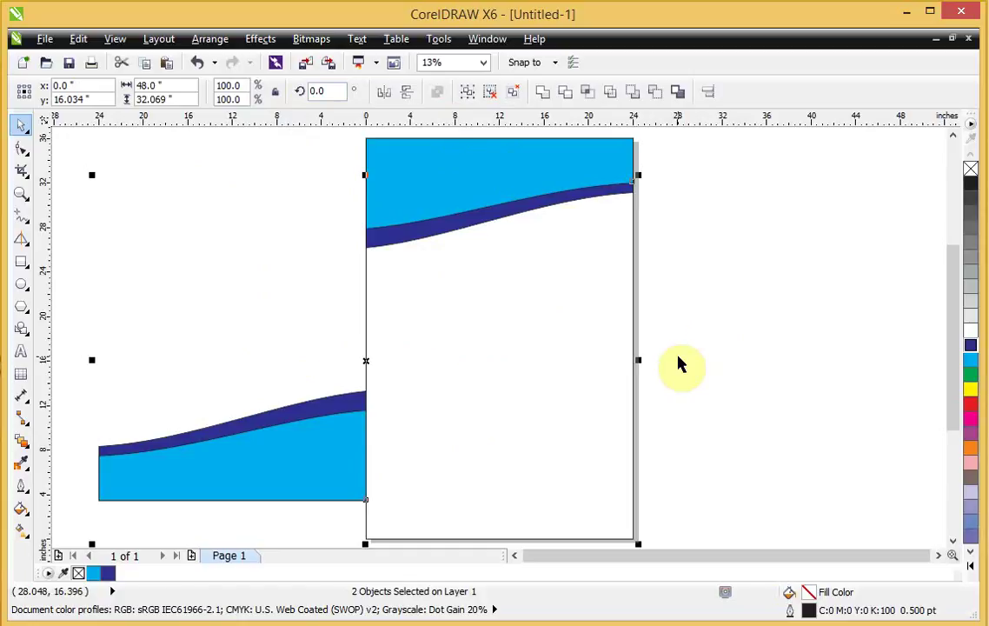
pyautogui.press('e')
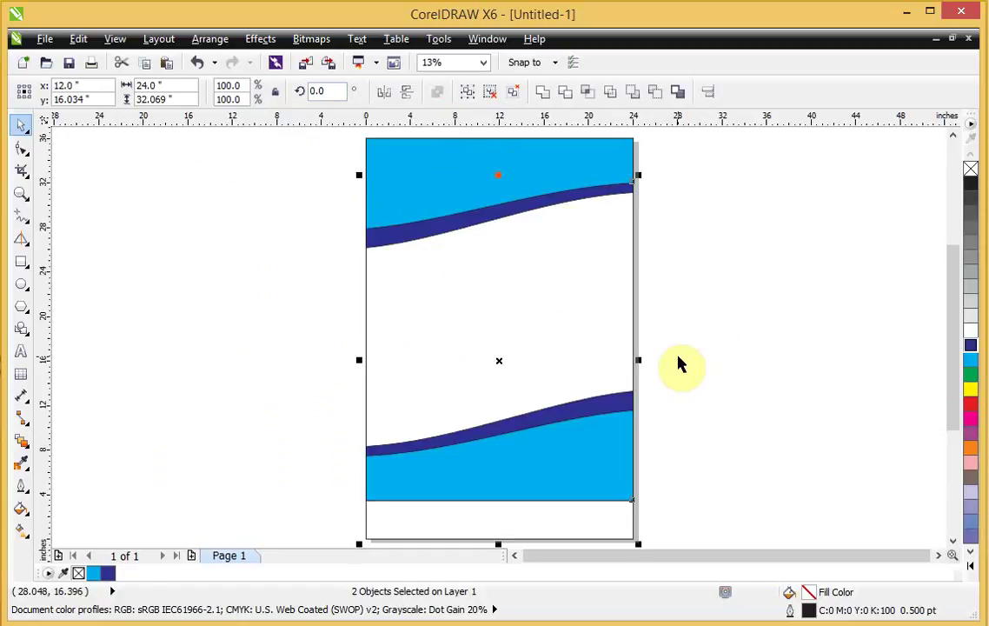
pyautogui.press('b')
pyautogui.click(709, 374)
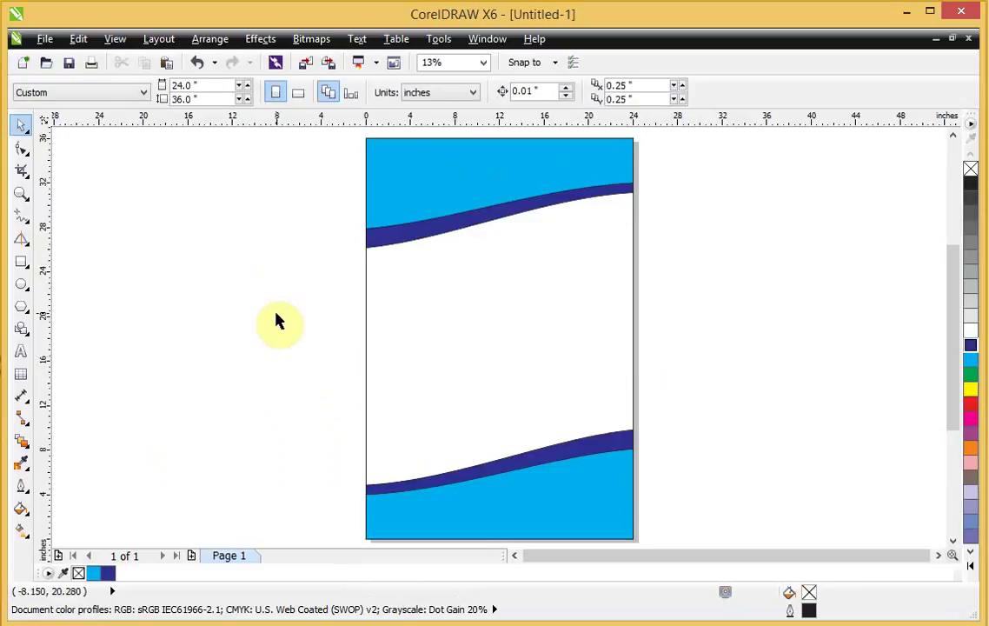
# Add the artistic text "Text Book" in the empty area beside the page, at 150 pt in the Impact font
pyautogui.click(21, 351)
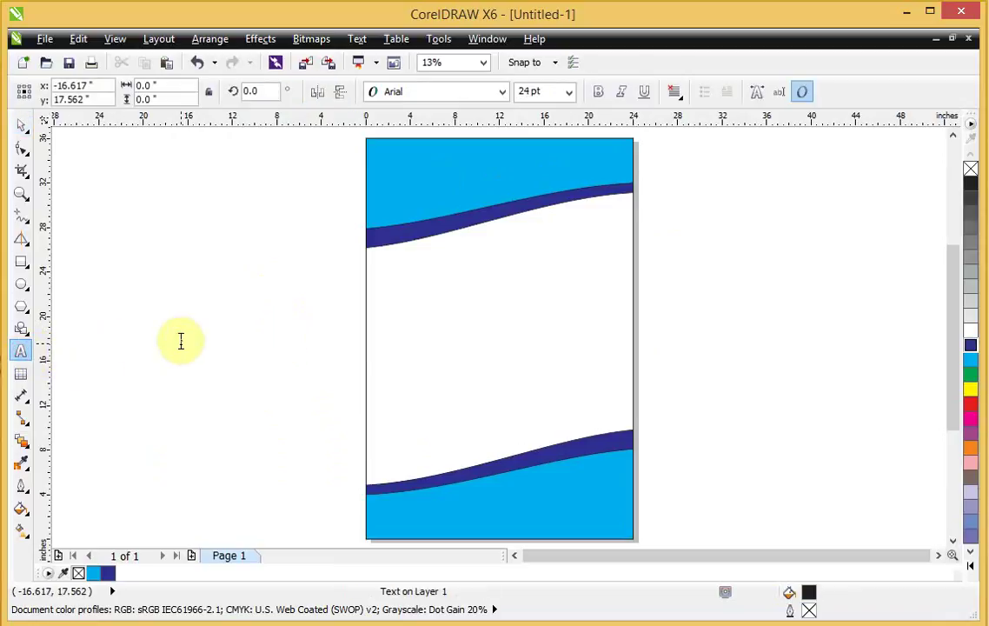
pyautogui.click(181, 340)
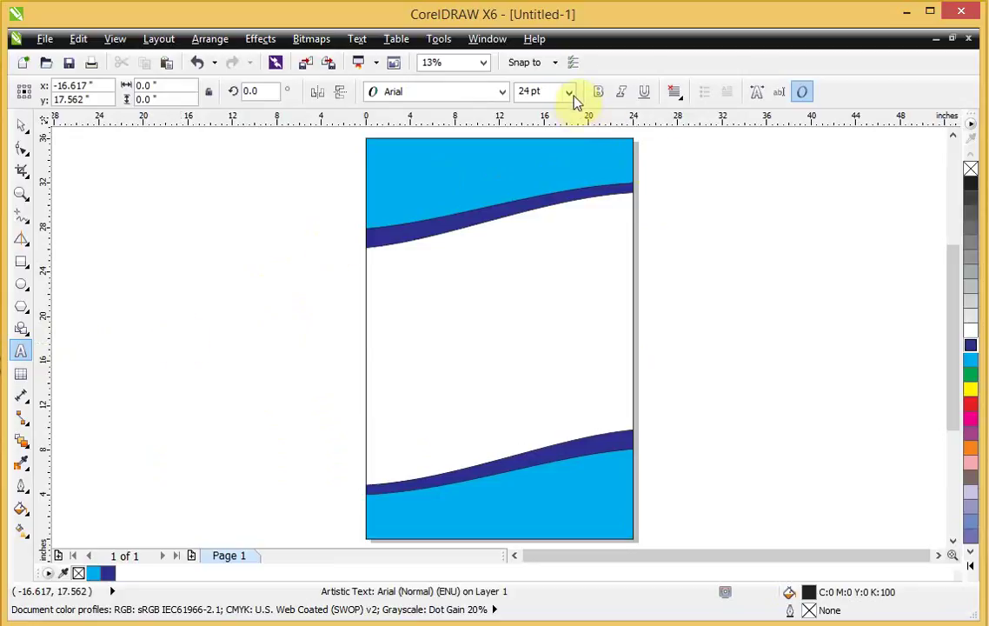
pyautogui.click(569, 91)
pyautogui.click(544, 344)
pyautogui.write('Text Book')
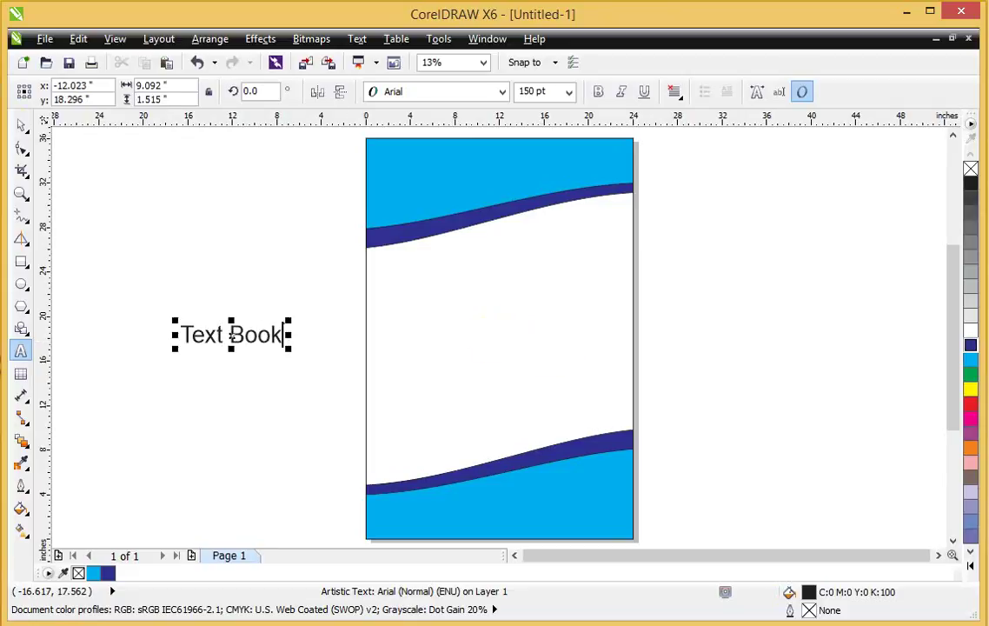
pyautogui.click(22, 125)
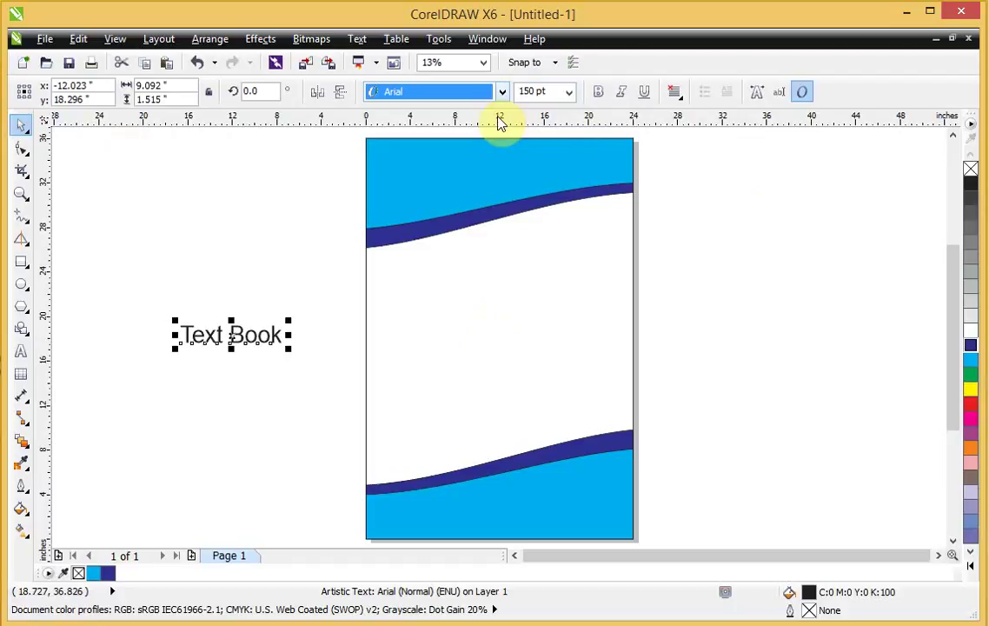
pyautogui.click(501, 92)
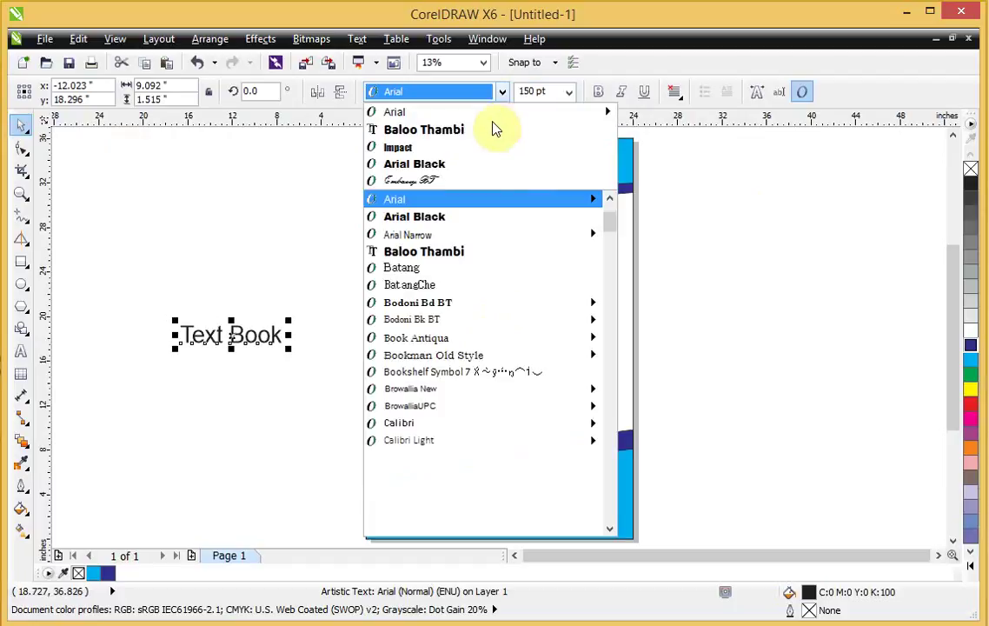
pyautogui.click(409, 147)
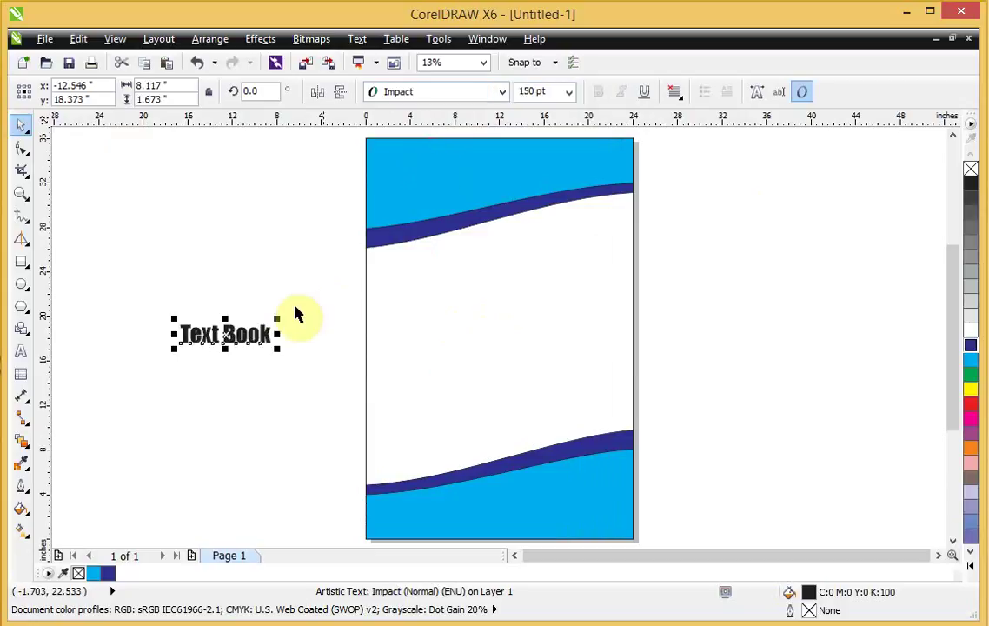
# Move the "Text Book" title onto the cyan header and enlarge it proportionally to about 15.2 inches wide
pyautogui.moveTo(265, 306); pyautogui.dragTo(415, 170)
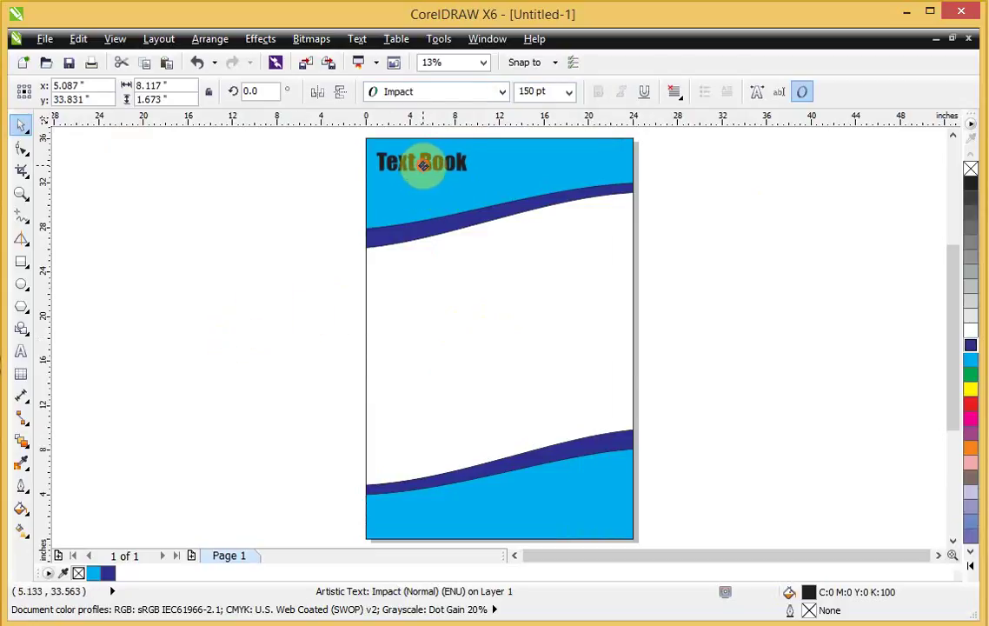
pyautogui.moveTo(473, 179); pyautogui.dragTo(512, 199)
pyautogui.moveTo(463, 163); pyautogui.dragTo(516, 176)
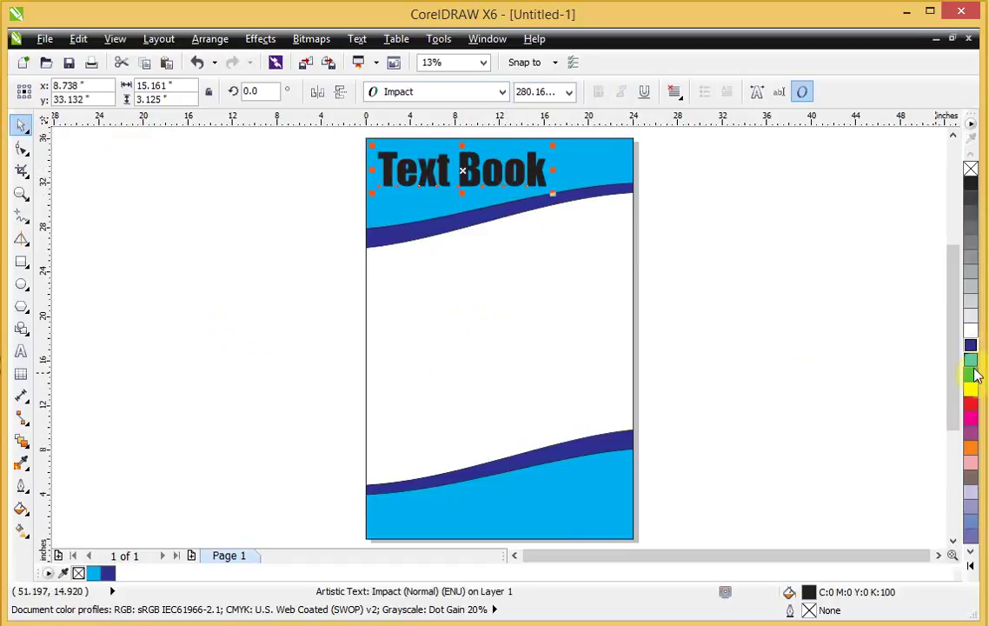
# Fill the "Text Book" title with white and deselect it
pyautogui.click(971, 331)
pyautogui.click(821, 353)
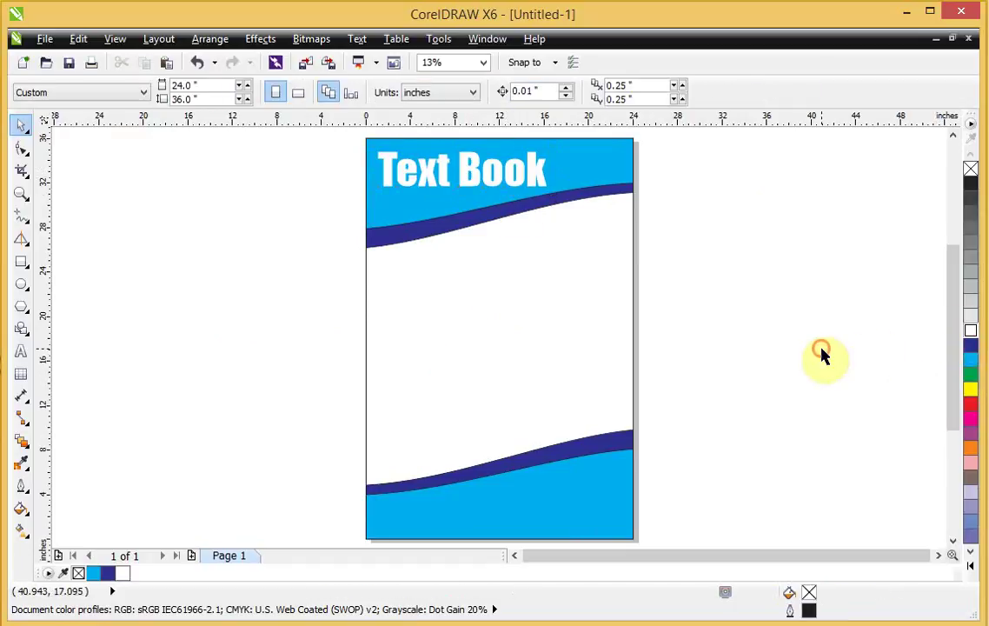
pyautogui.moveTo(324, 468); pyautogui.dragTo(342, 379)
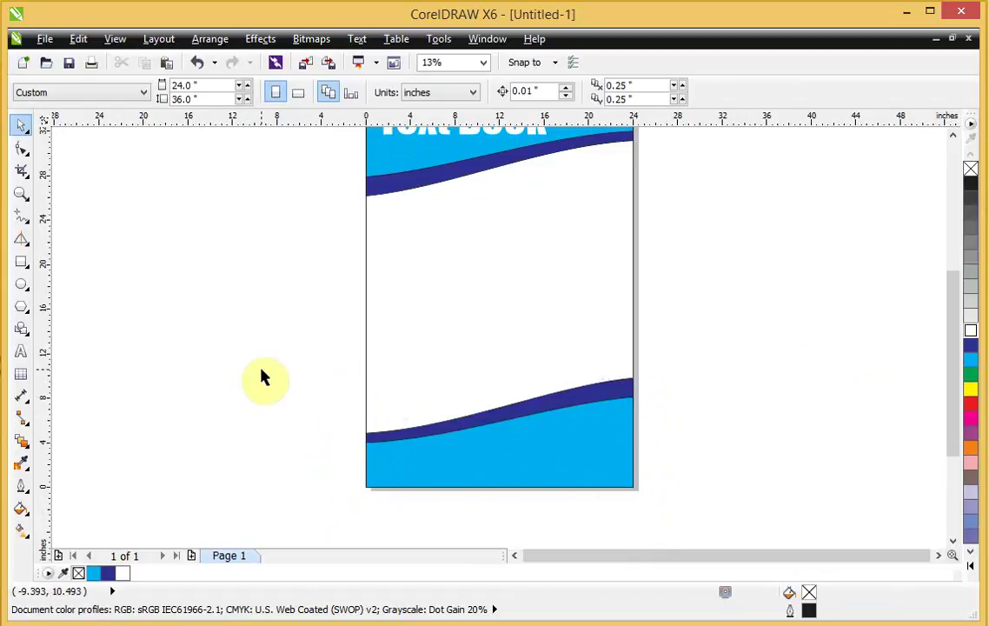
pyautogui.hotkey('shift', 'F4')
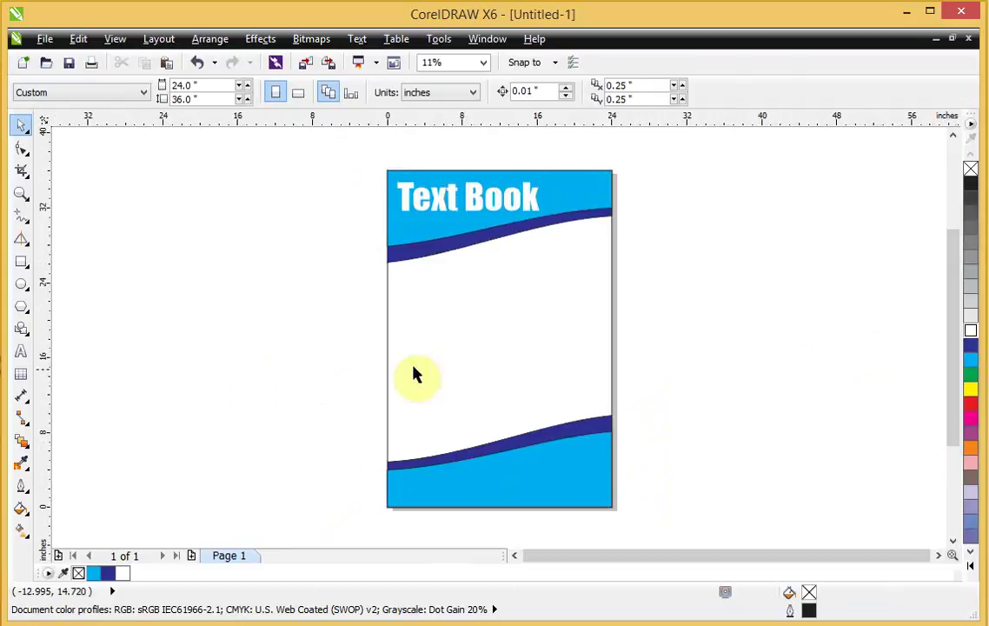
pyautogui.click(484, 326)
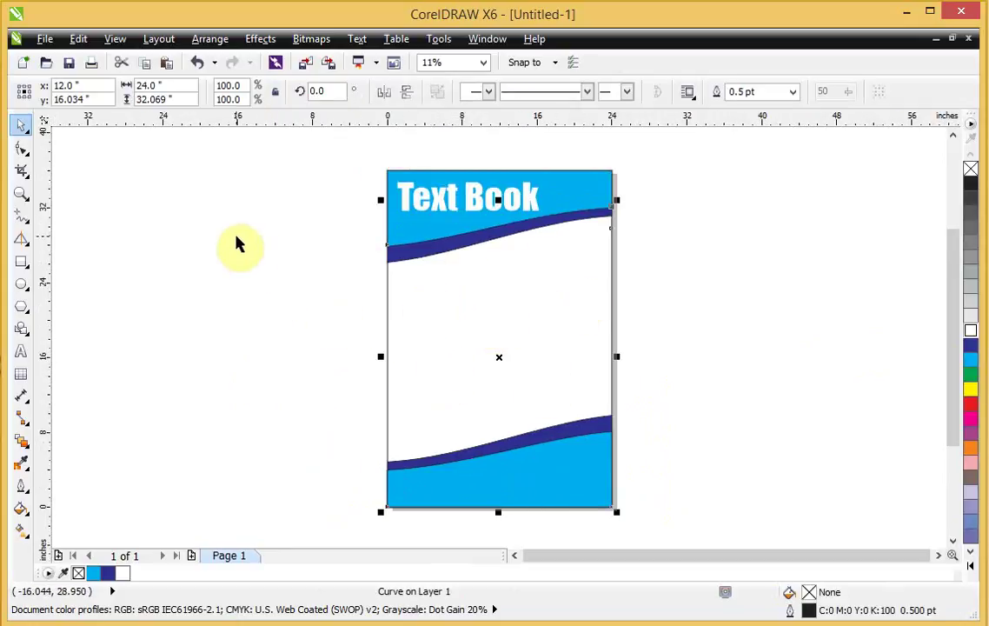
pyautogui.click(264, 315)
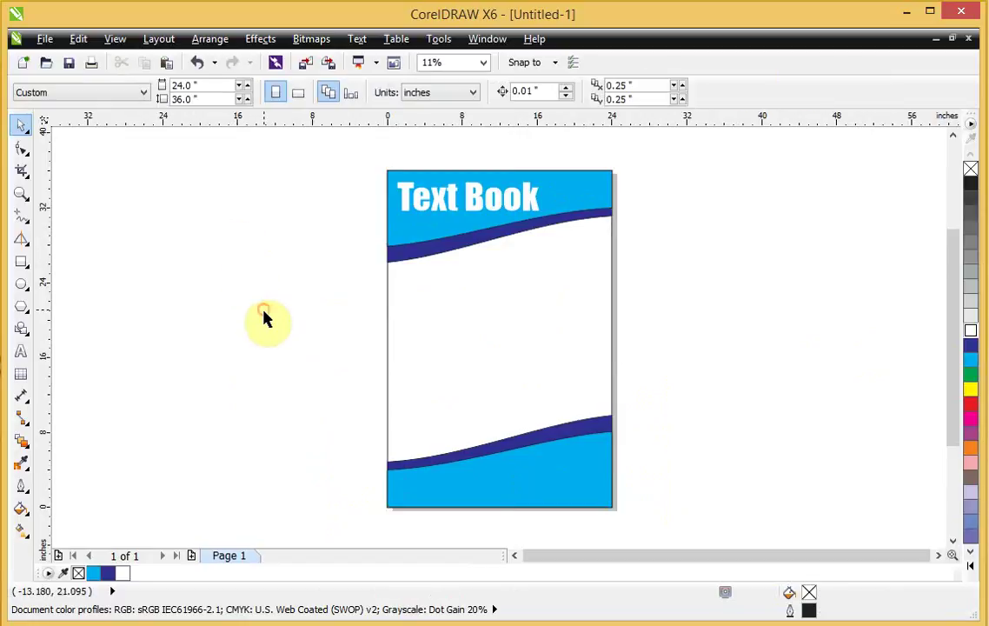